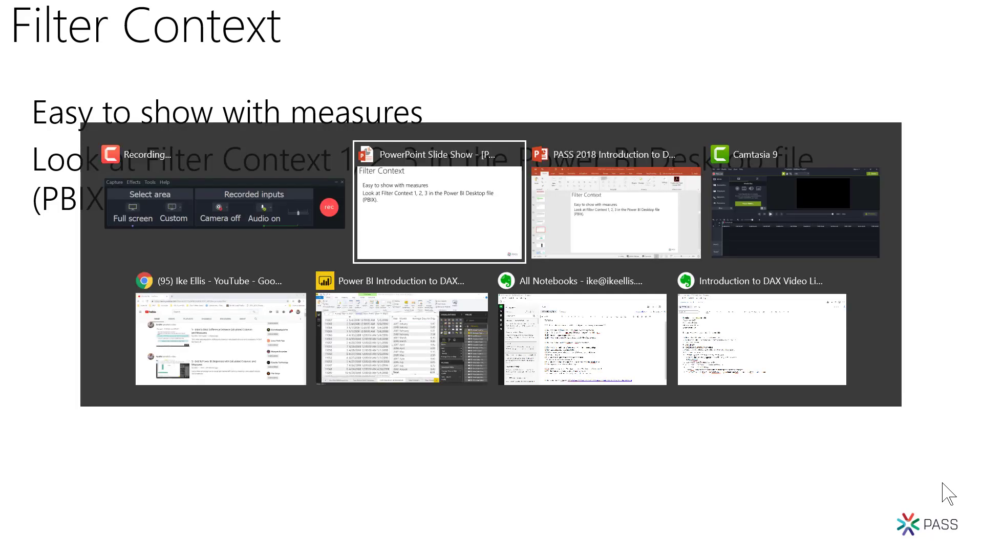
{"action": "key", "text": "alt+Tab"}
{"action": "key", "text": "alt+Tab"}
{"action": "key", "text": "alt+Tab"}
{"action": "key", "text": "alt+Tab"}
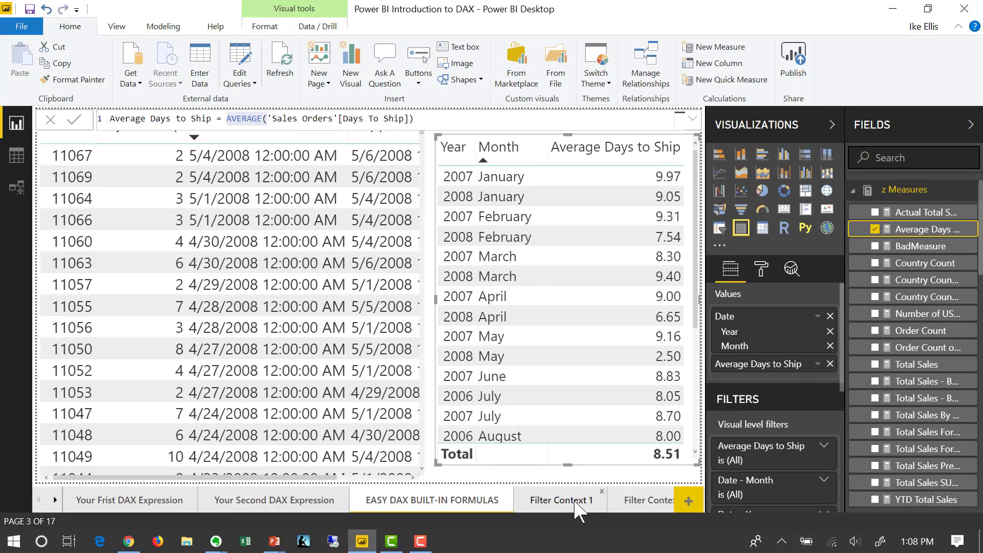
Open the Filter Context 1 page and inspect the fields of the year chart, Year/Month table and country chart
{"action": "left_click", "coordinate": [555, 507]}
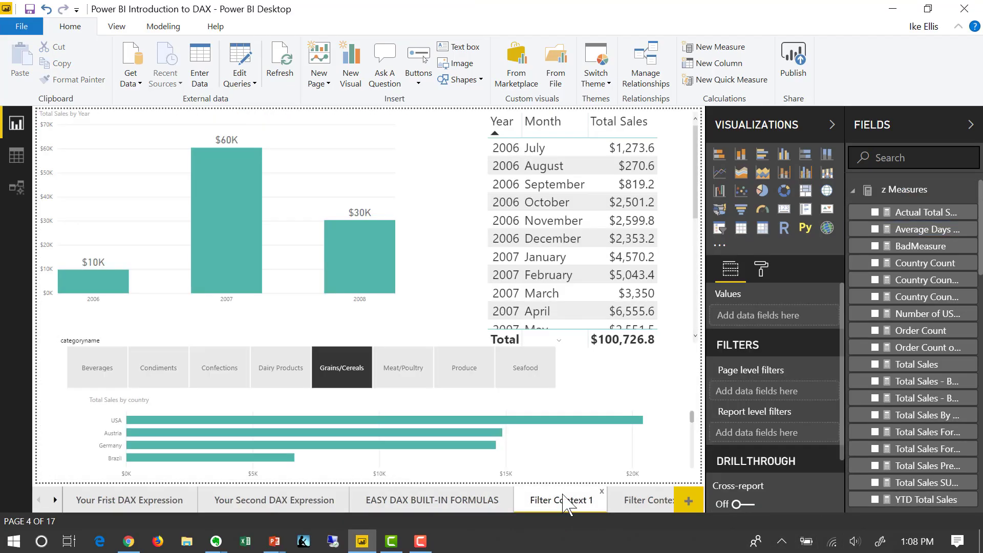
{"action": "left_click", "coordinate": [387, 161]}
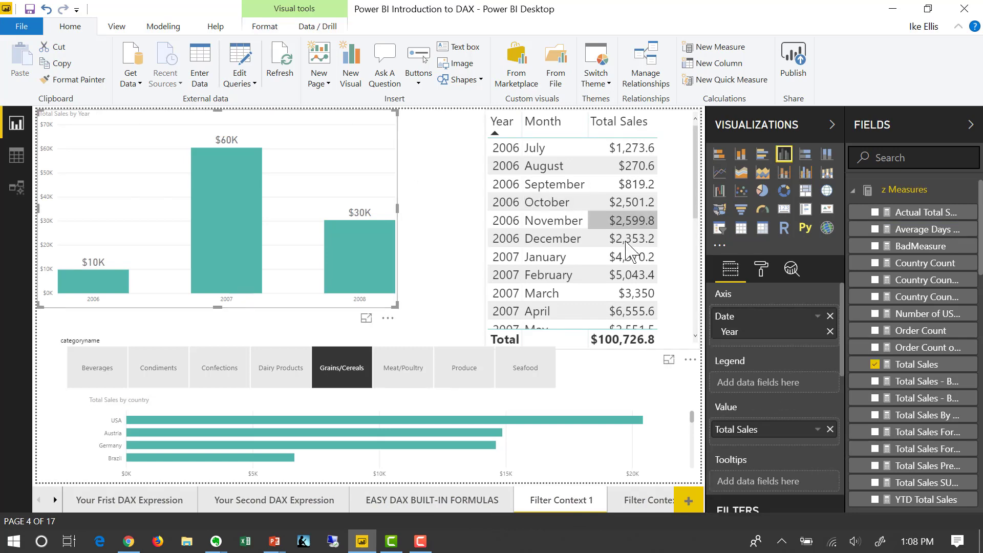
{"action": "left_click", "coordinate": [678, 353]}
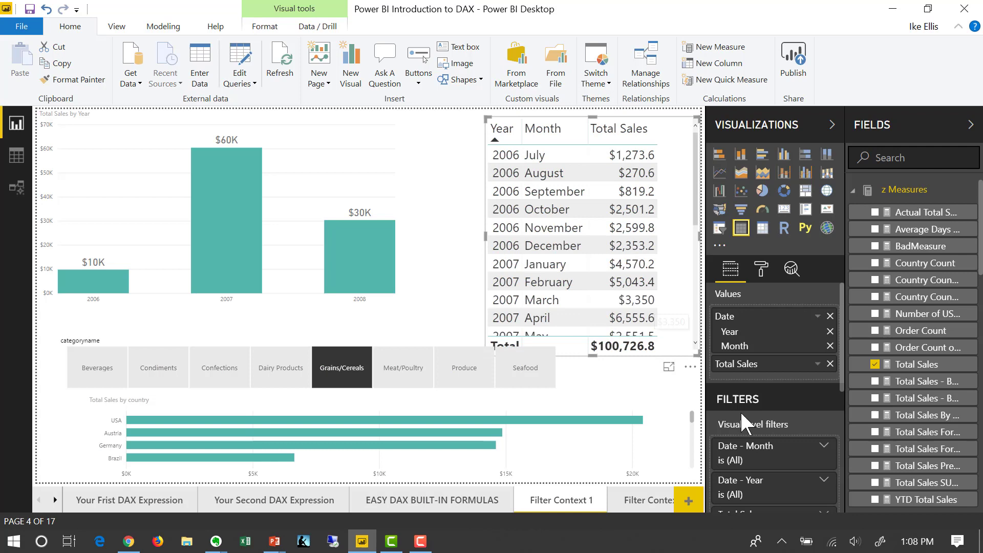
{"action": "left_click", "coordinate": [647, 427]}
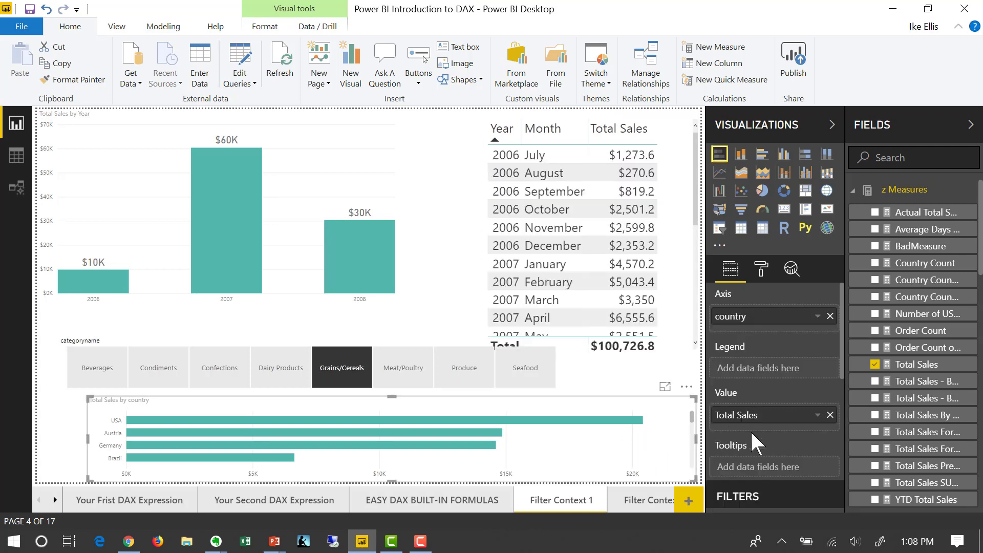
Show the Total Sales measure's DAX formula, highlight its SUM, then collapse the formula bar
{"action": "left_click", "coordinate": [916, 364]}
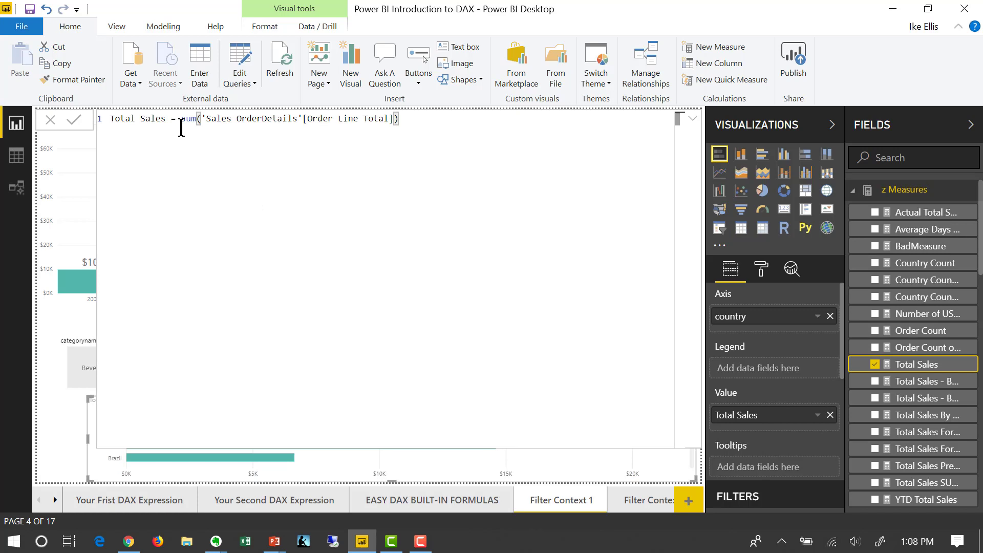
{"action": "left_click_drag", "start_coordinate": [181, 122], "coordinate": [437, 121]}
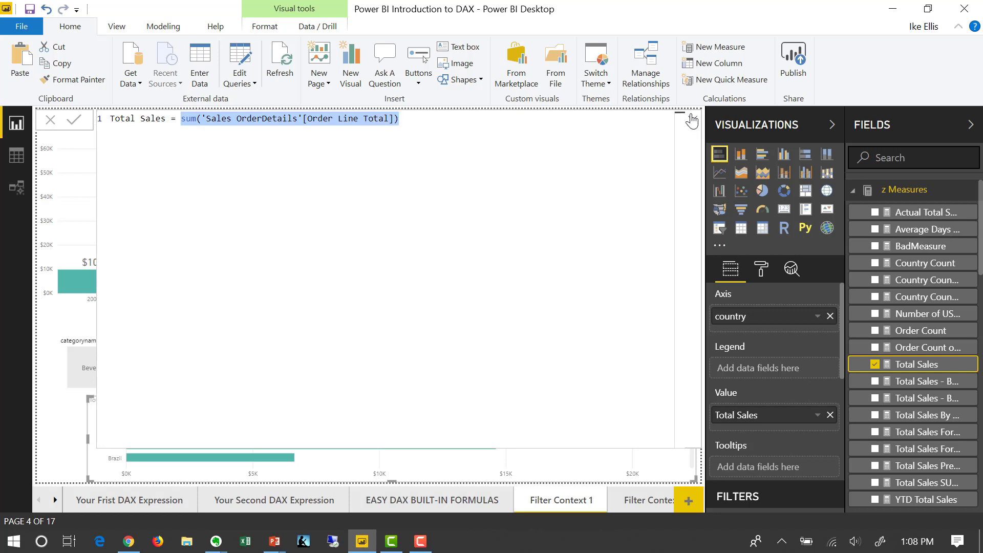
{"action": "left_click", "coordinate": [691, 121]}
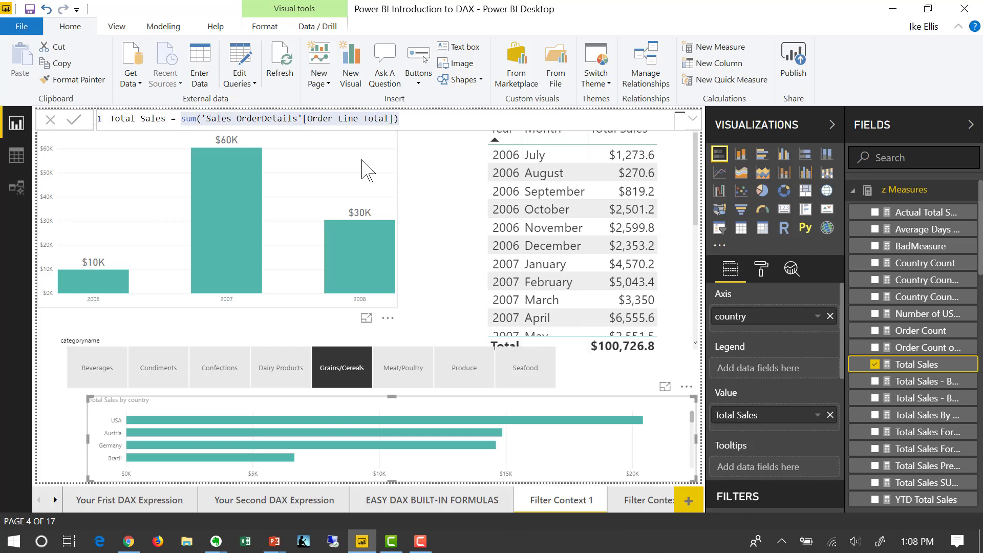
Review the fields and filters of the year chart, Year/Month table and sales-by-country chart again
{"action": "left_click", "coordinate": [362, 171]}
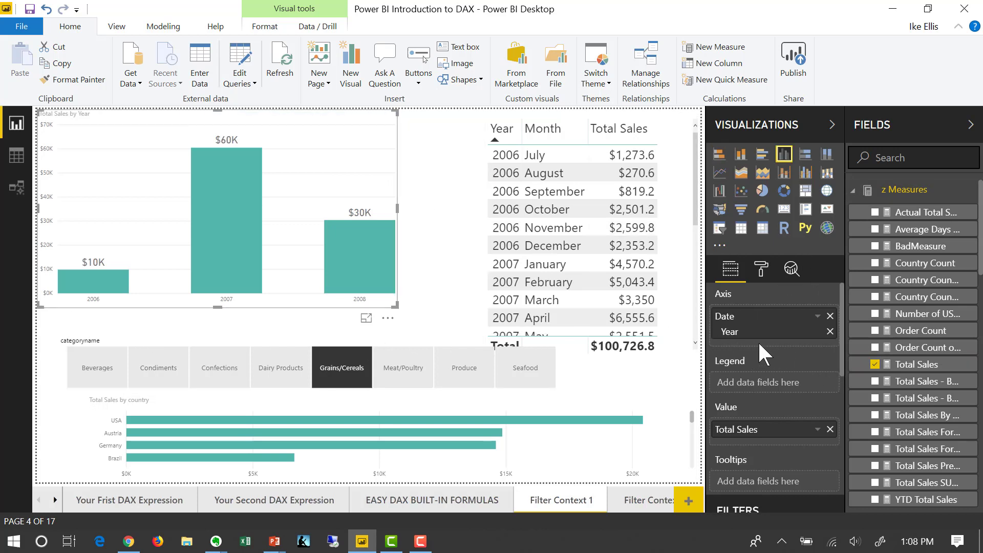
{"action": "left_click", "coordinate": [677, 230]}
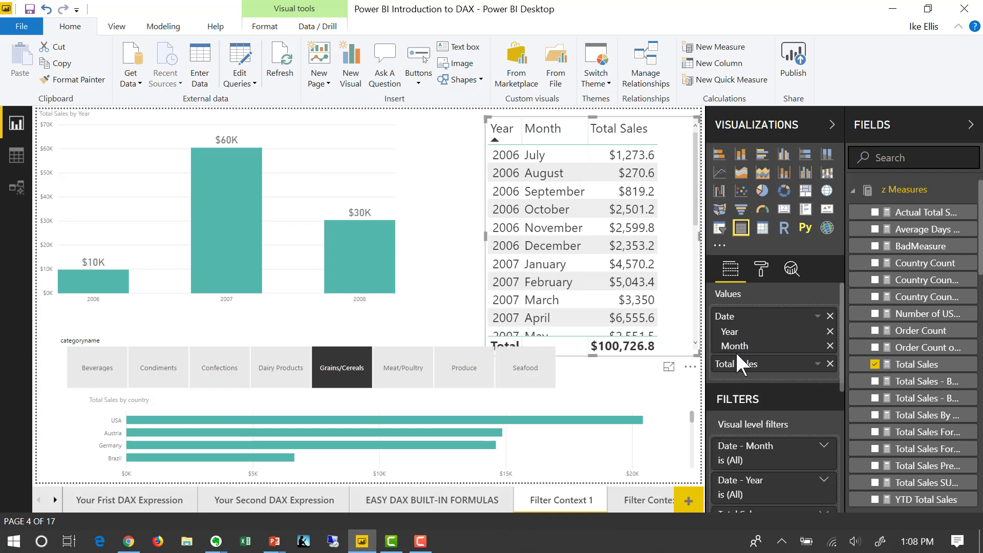
{"action": "left_click", "coordinate": [663, 438]}
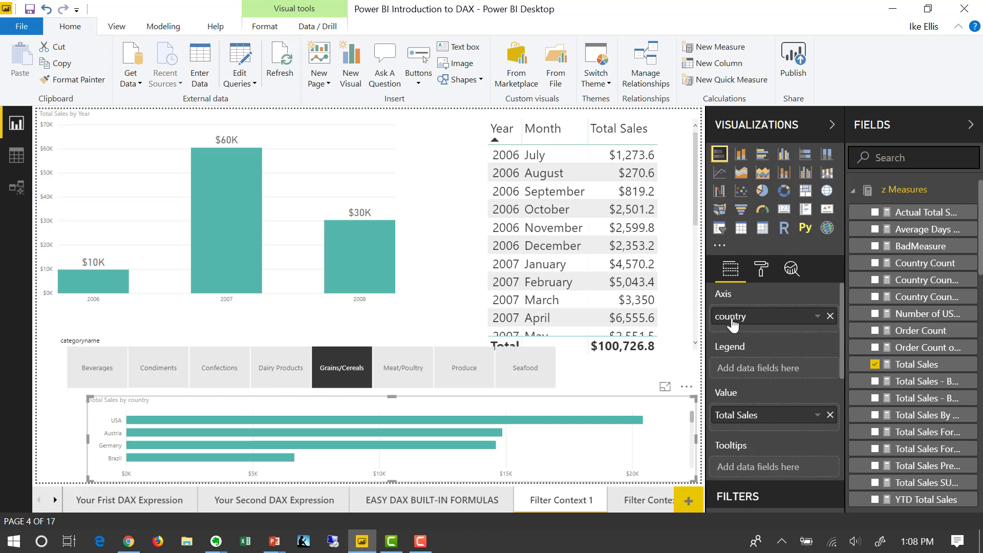
{"action": "left_click", "coordinate": [420, 202]}
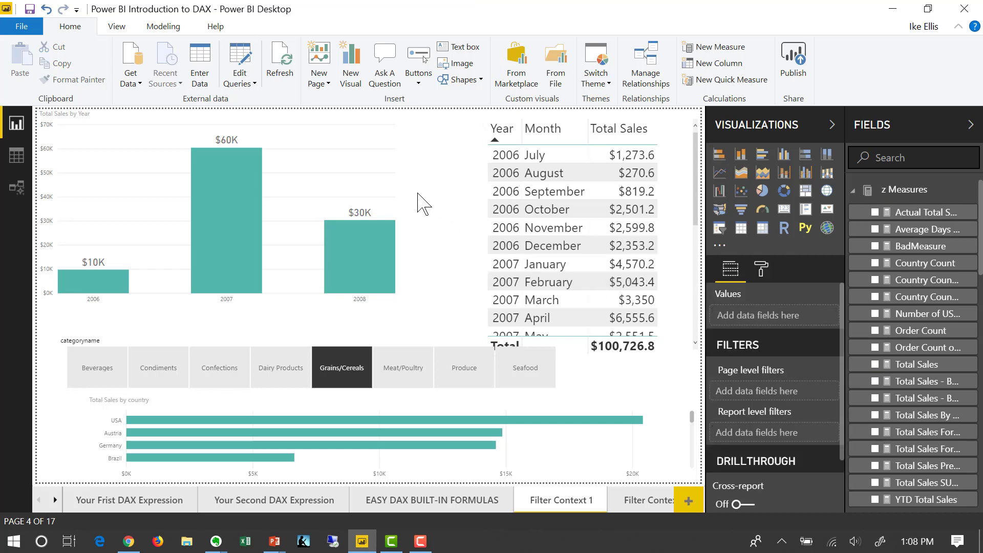
{"action": "left_click", "coordinate": [390, 180]}
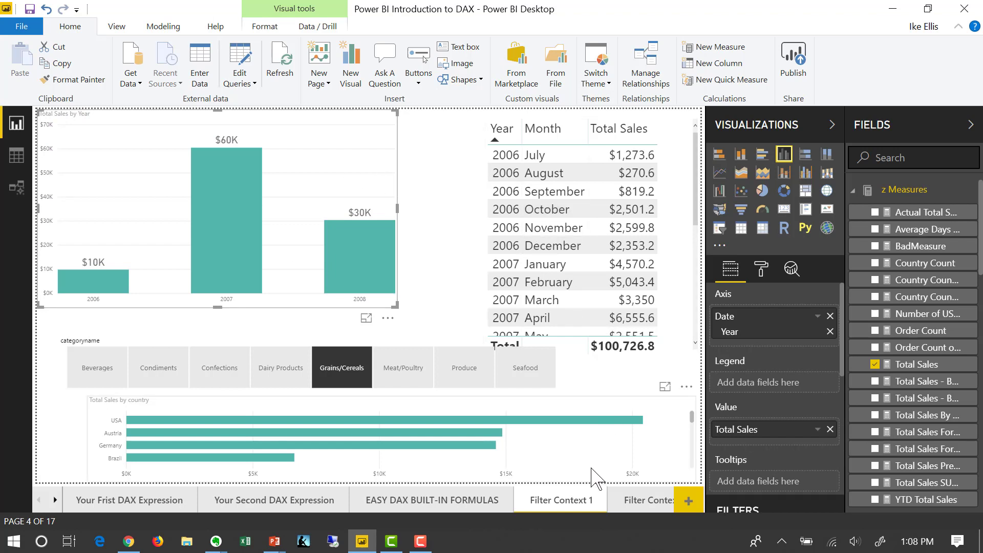
{"action": "left_click", "coordinate": [592, 467]}
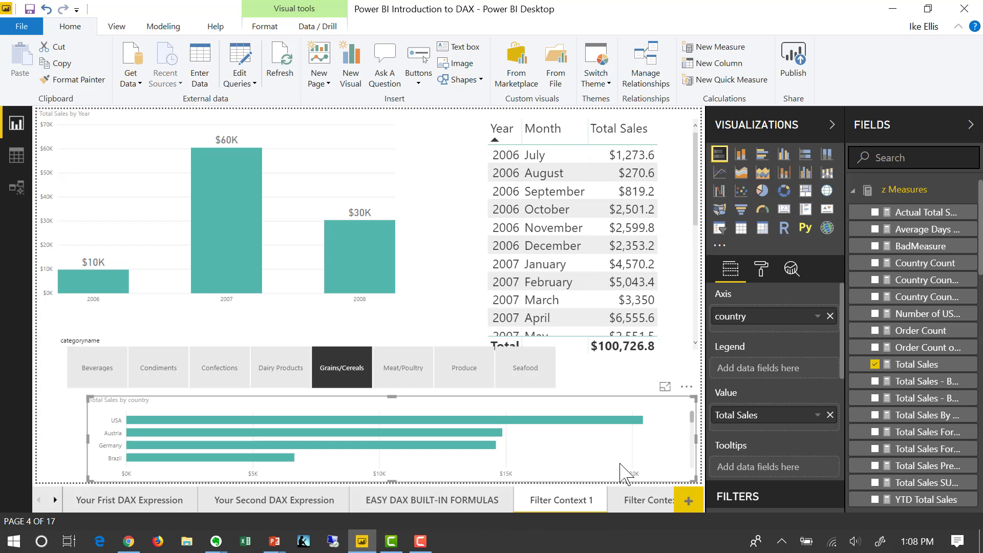
{"action": "mouse_move", "coordinate": [437, 432]}
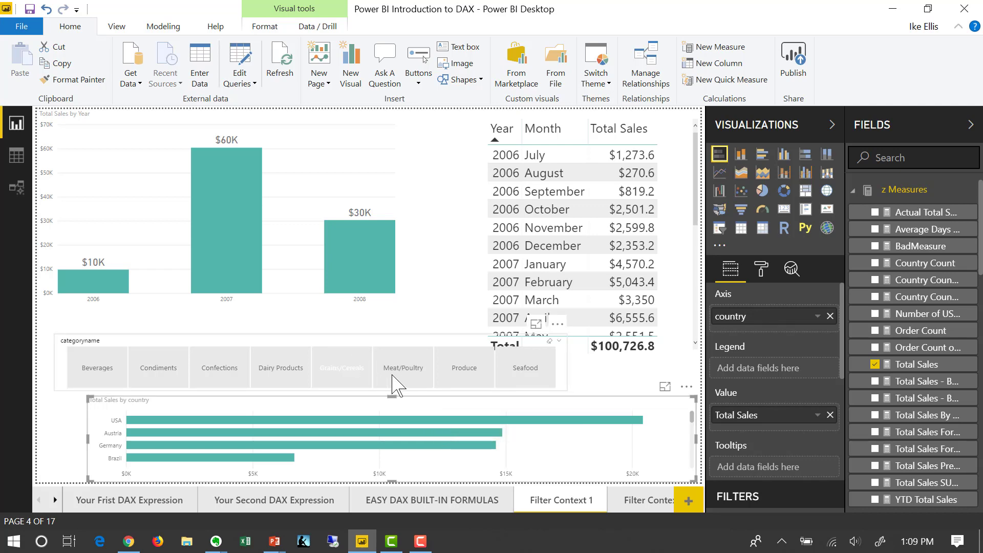
Clear Grains/Cereals, check the table's fields, then try Condiments, Dairy Products and Seafood and clear the slicer
{"action": "left_click", "coordinate": [330, 369]}
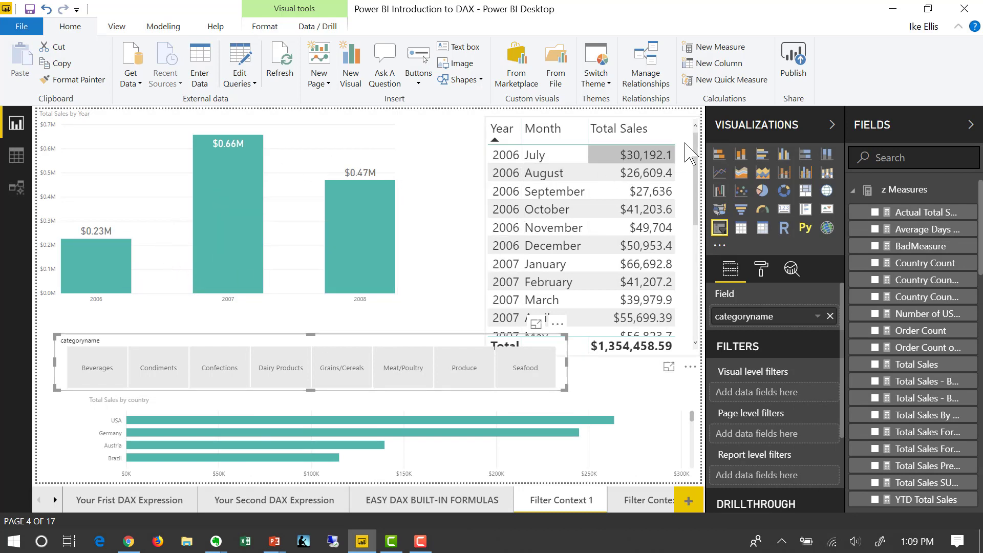
{"action": "left_click", "coordinate": [692, 136]}
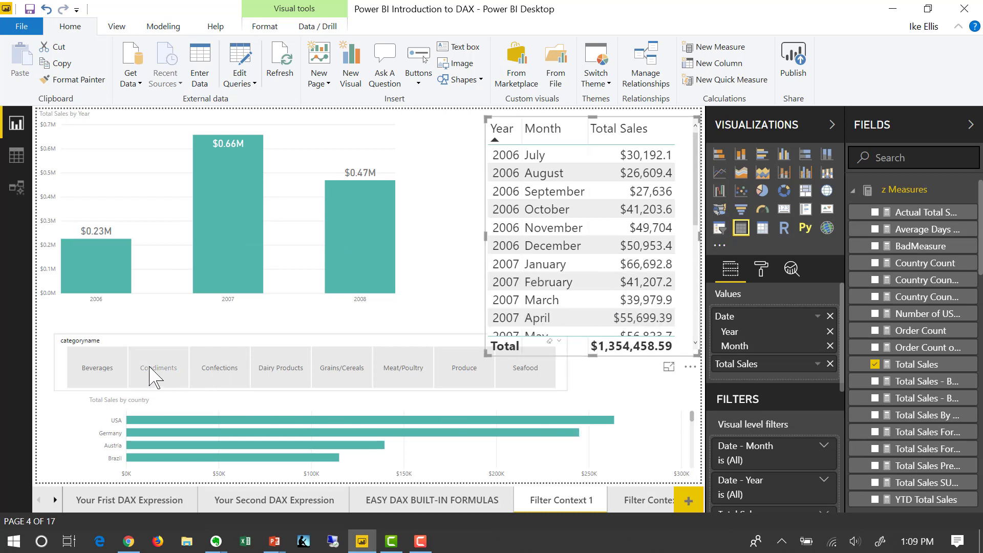
{"action": "left_click", "coordinate": [164, 379]}
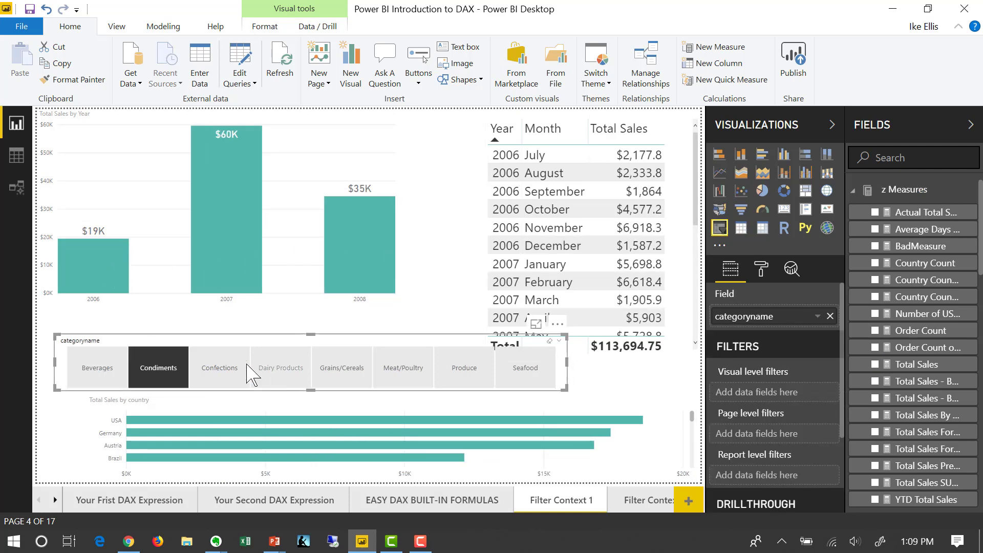
{"action": "left_click", "coordinate": [289, 379]}
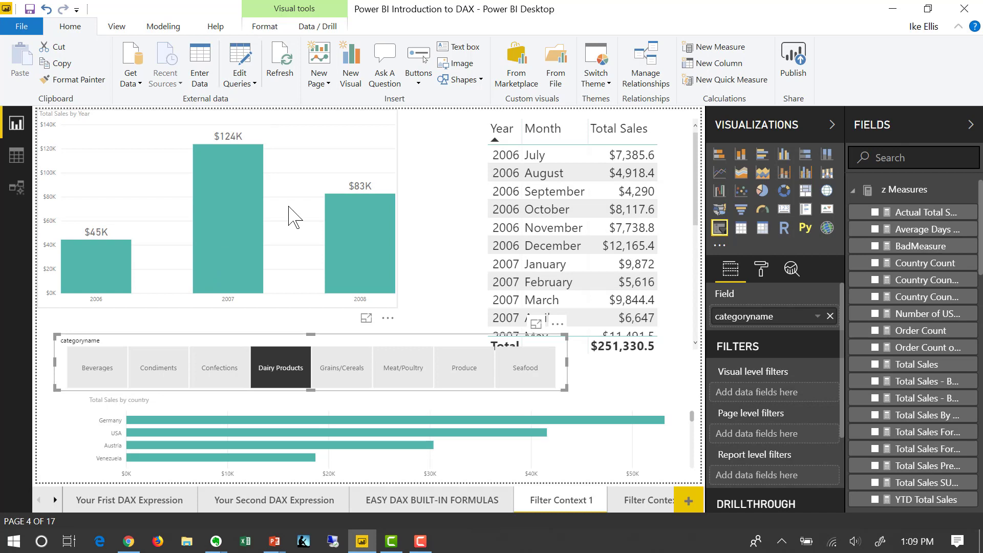
{"action": "left_click", "coordinate": [527, 374]}
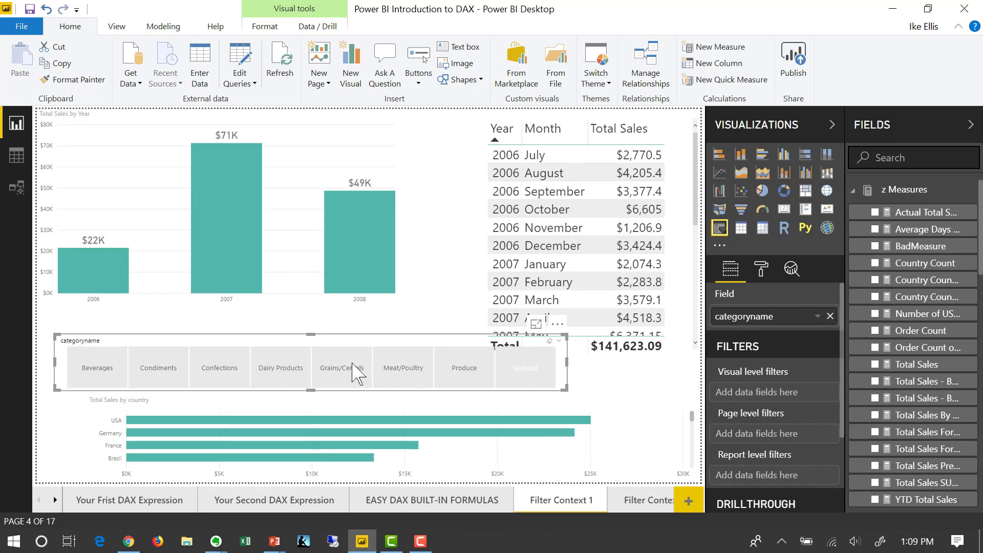
{"action": "left_click", "coordinate": [528, 374]}
{"action": "left_click", "coordinate": [417, 284]}
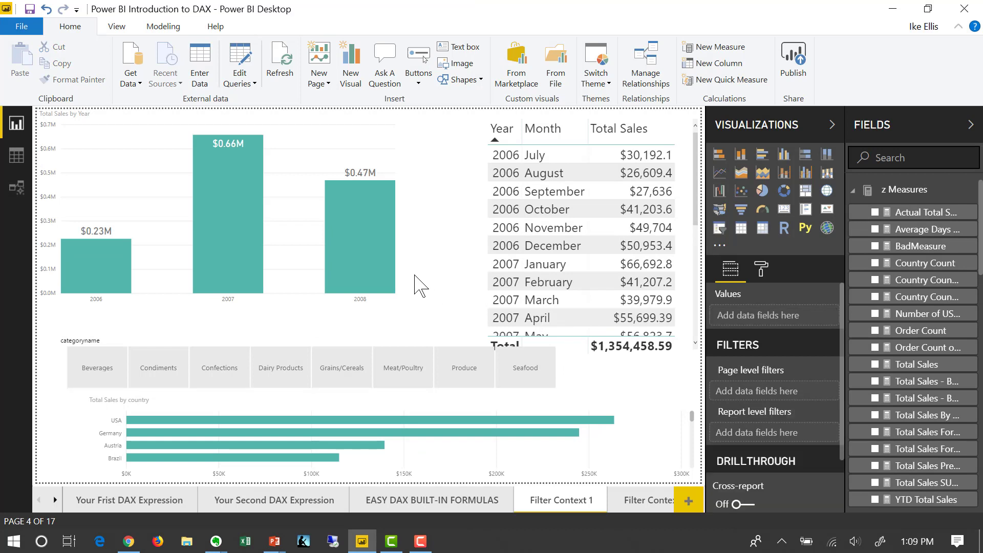
Show the Total Sales DAX, step through category tiles ending on Condiments ($113,694.75), then go to the next page
{"action": "left_click", "coordinate": [369, 126]}
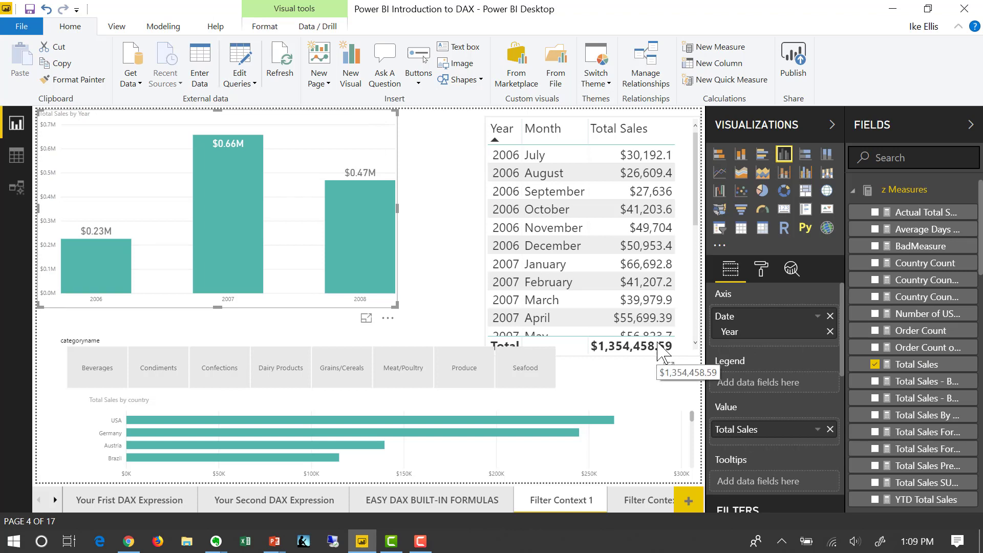
{"action": "left_click", "coordinate": [907, 365]}
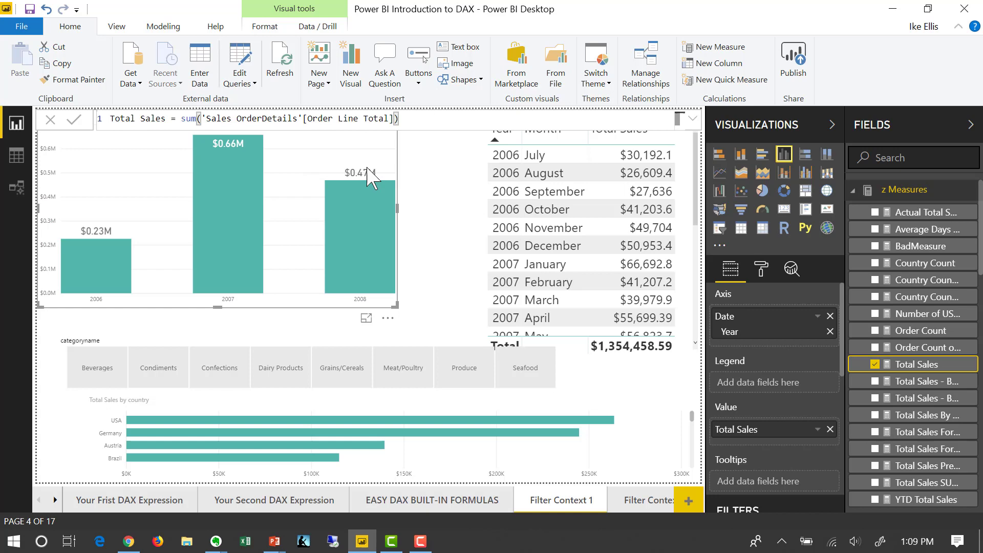
{"action": "left_click", "coordinate": [394, 362]}
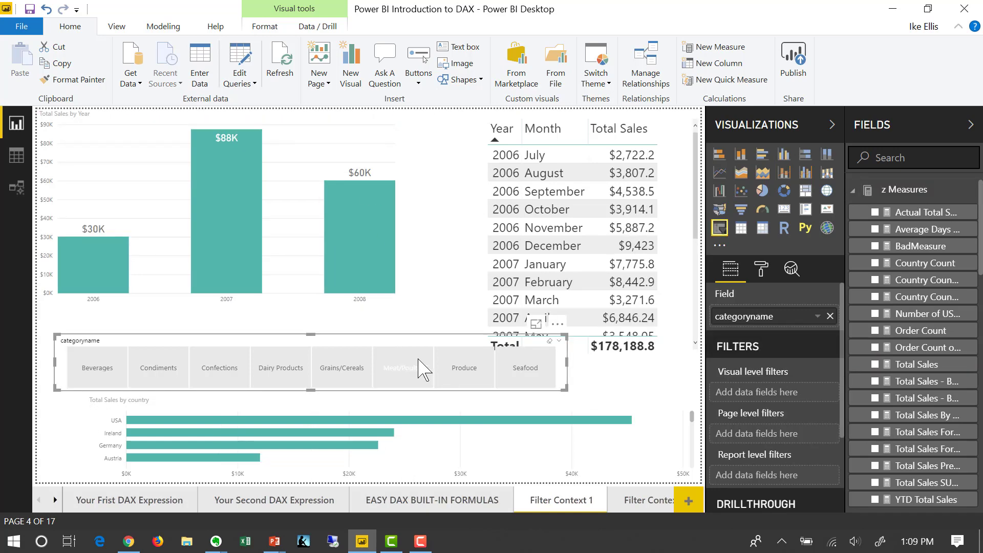
{"action": "left_click", "coordinate": [463, 368]}
{"action": "left_click", "coordinate": [517, 380]}
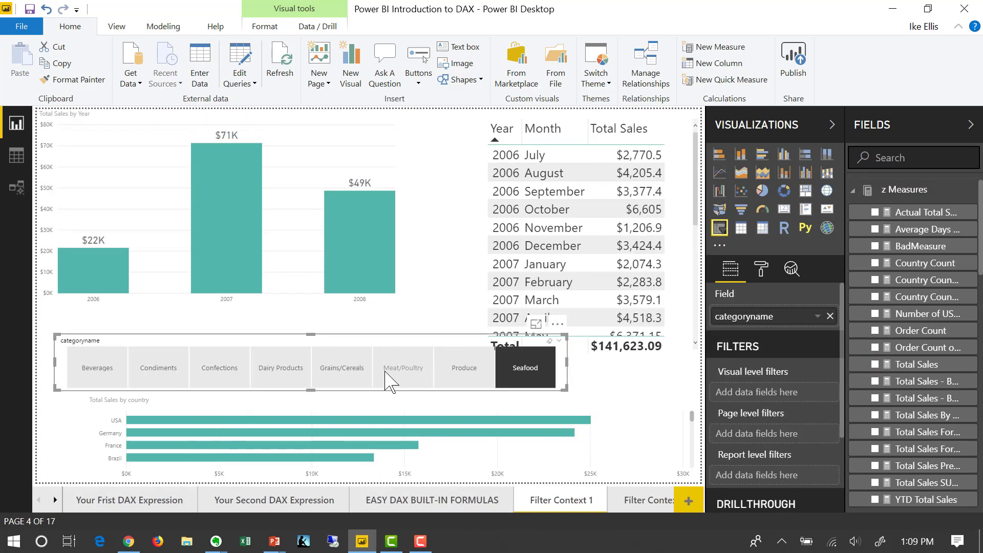
{"action": "left_click", "coordinate": [390, 375]}
{"action": "left_click", "coordinate": [291, 376]}
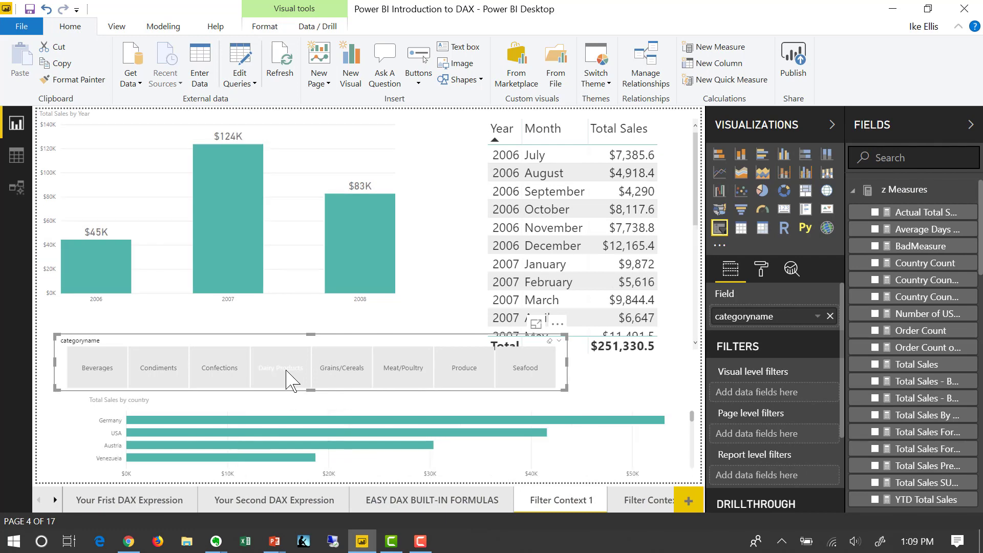
{"action": "left_click", "coordinate": [215, 370]}
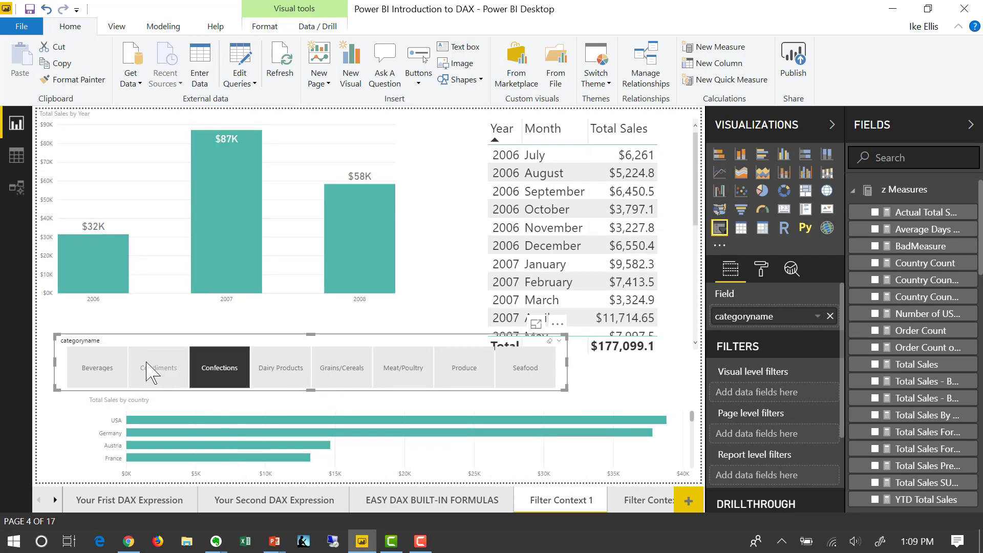
{"action": "left_click", "coordinate": [149, 370]}
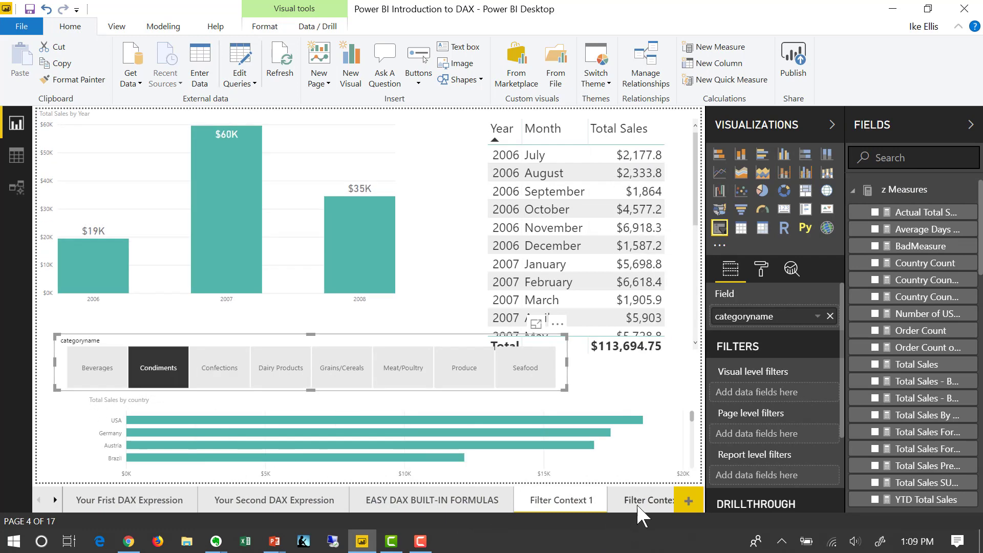
{"action": "left_click", "coordinate": [651, 507]}
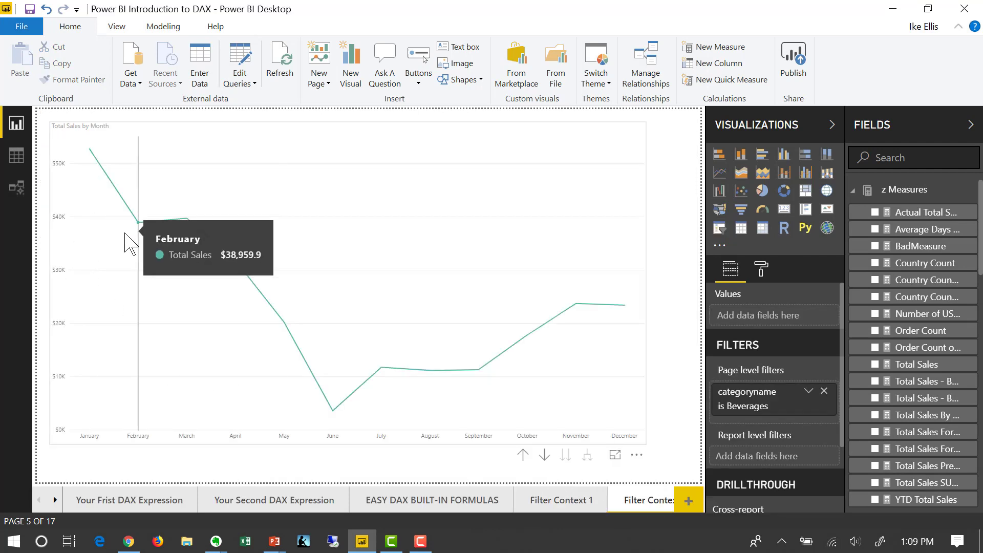
Select the Total Sales by Month line chart and bring the later report page tabs into view
{"action": "left_click", "coordinate": [136, 221]}
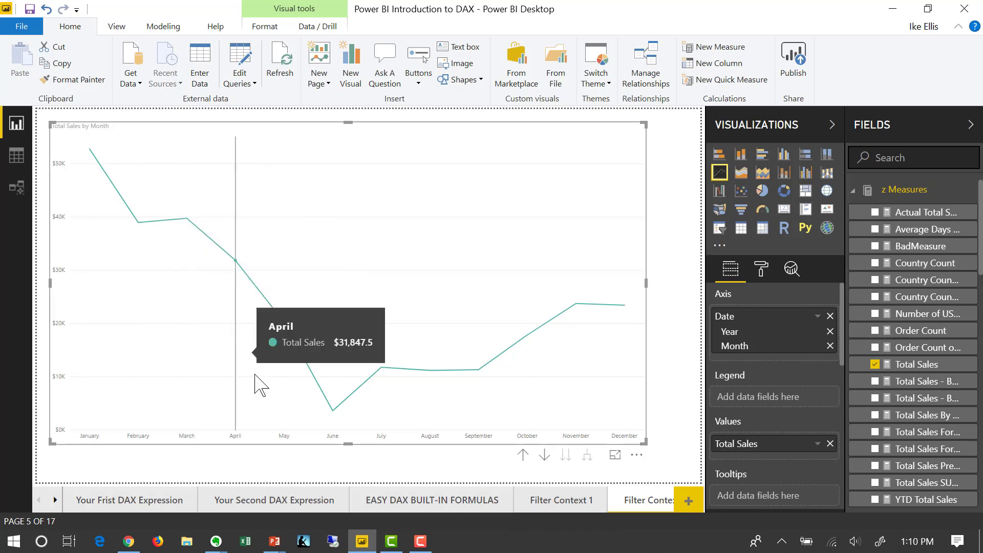
{"action": "left_click", "coordinate": [54, 499]}
Open the Filter Context 3 page and select the Total Sales map
{"action": "left_click", "coordinate": [191, 504]}
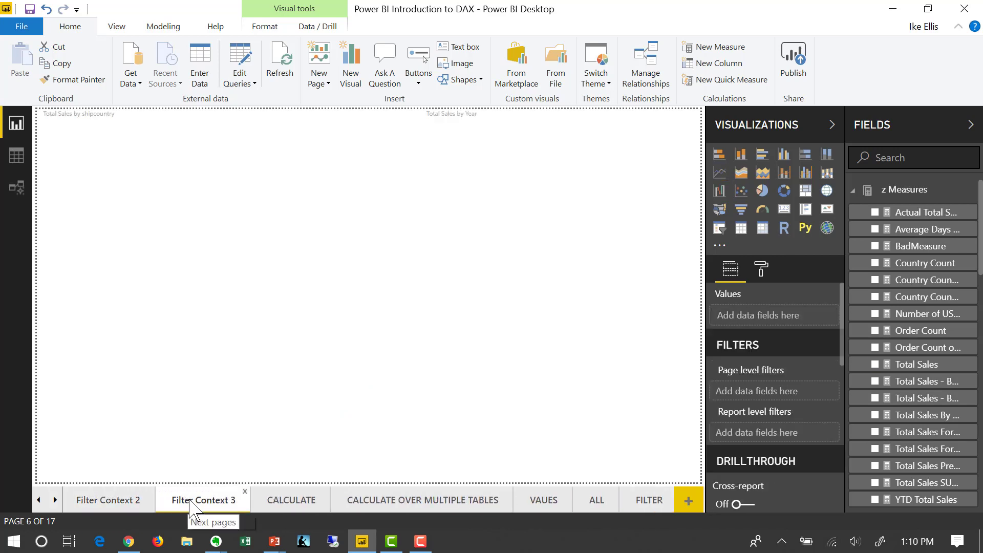
{"action": "left_click", "coordinate": [334, 360]}
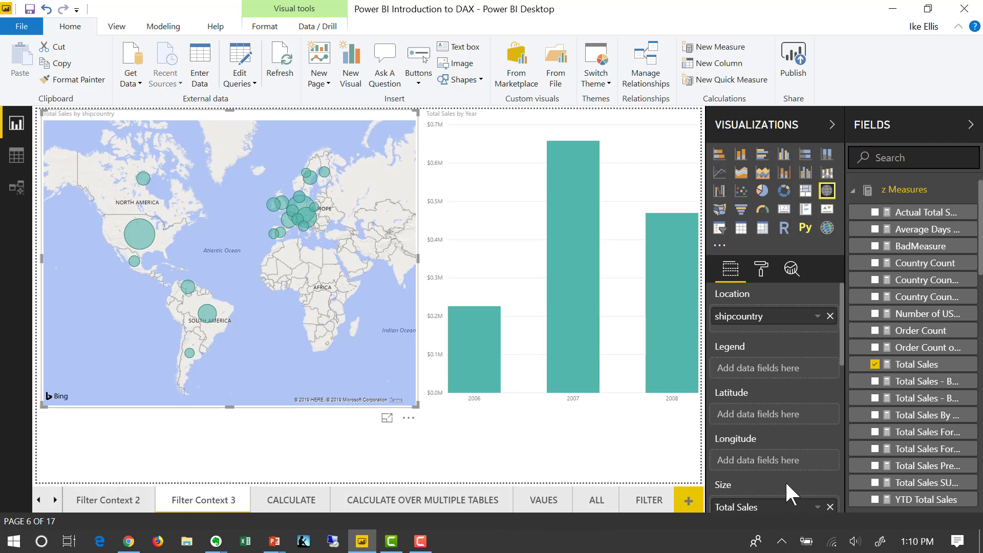
{"action": "scroll", "coordinate": [778, 484], "scroll_direction": "down", "scroll_amount": 3}
Cross-filter the map via the 2007, 2006, 2008, 2007 and 2006 year columns, ending with USA at $41,907.8
{"action": "left_click", "coordinate": [504, 235]}
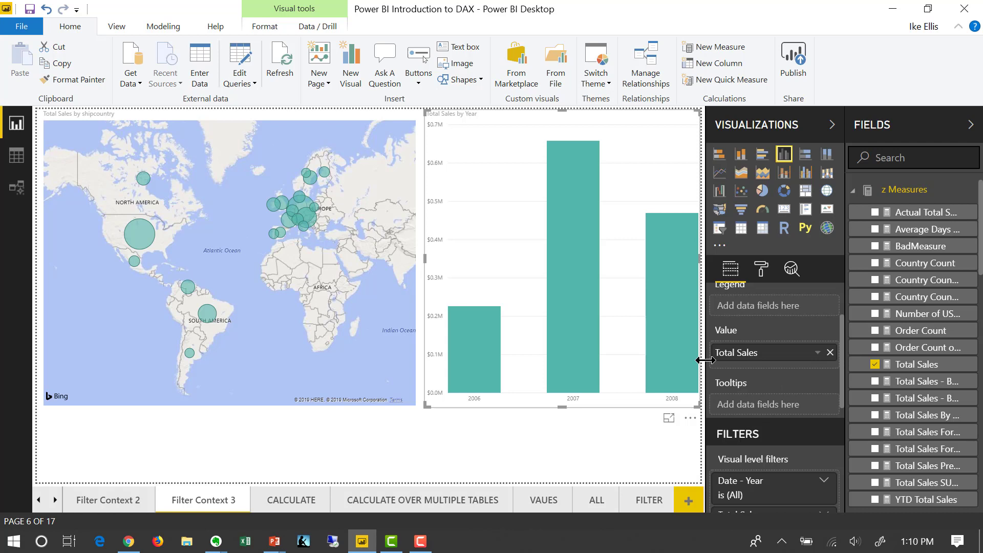
{"action": "left_click", "coordinate": [581, 339]}
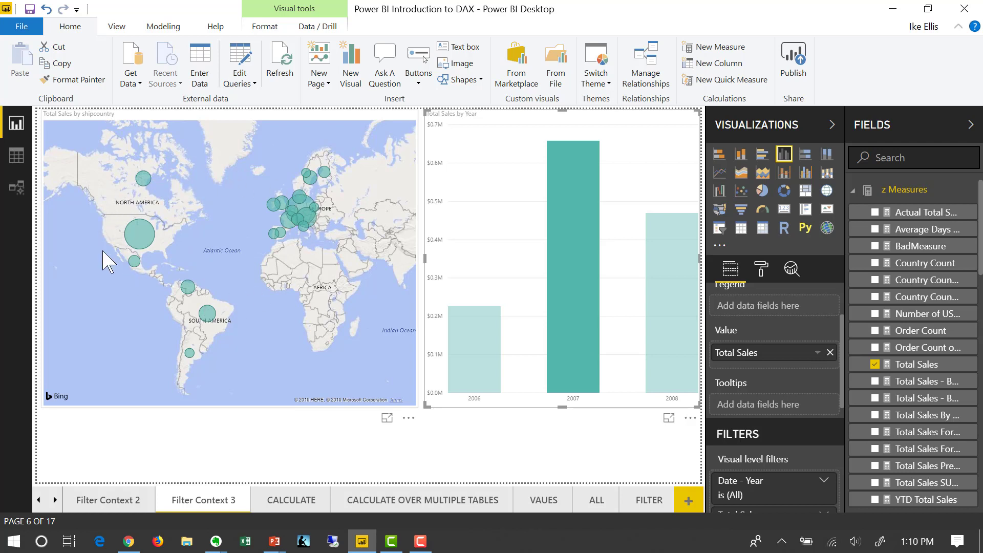
{"action": "left_click", "coordinate": [485, 378]}
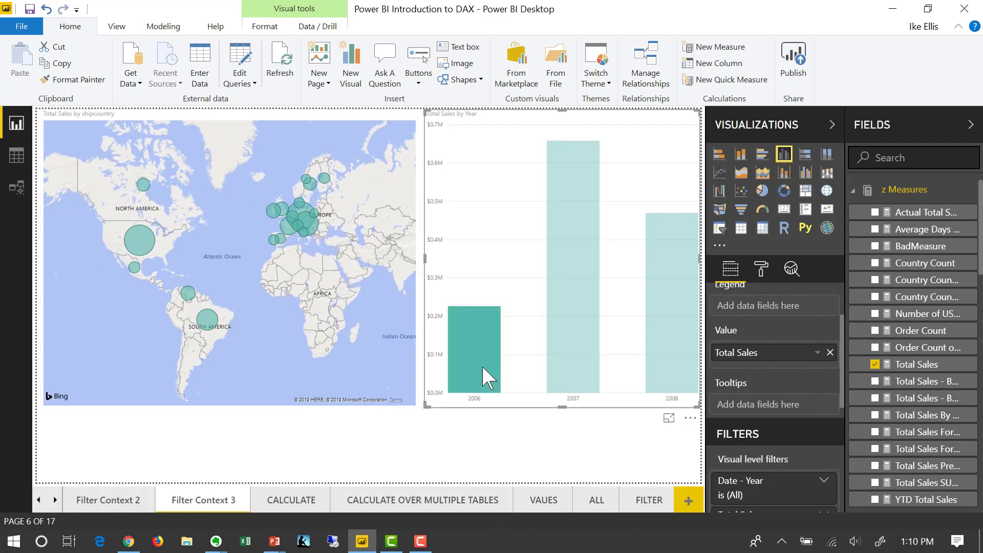
{"action": "left_click", "coordinate": [674, 351]}
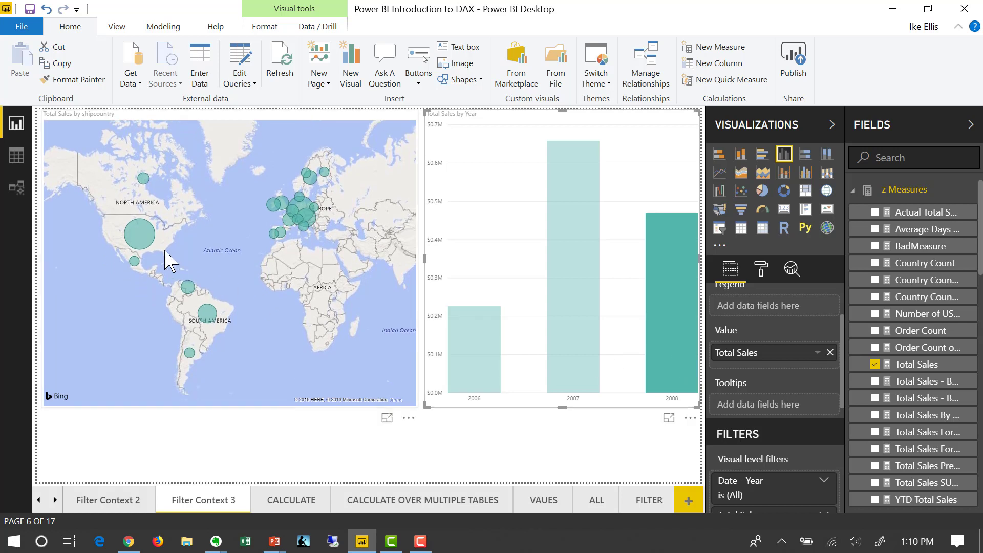
{"action": "mouse_move", "coordinate": [141, 233]}
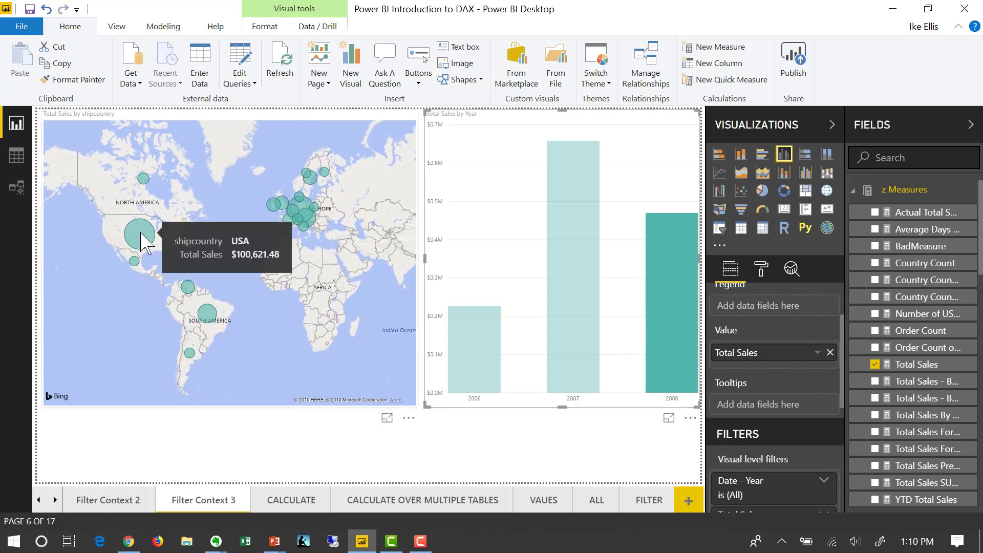
{"action": "left_click", "coordinate": [549, 318]}
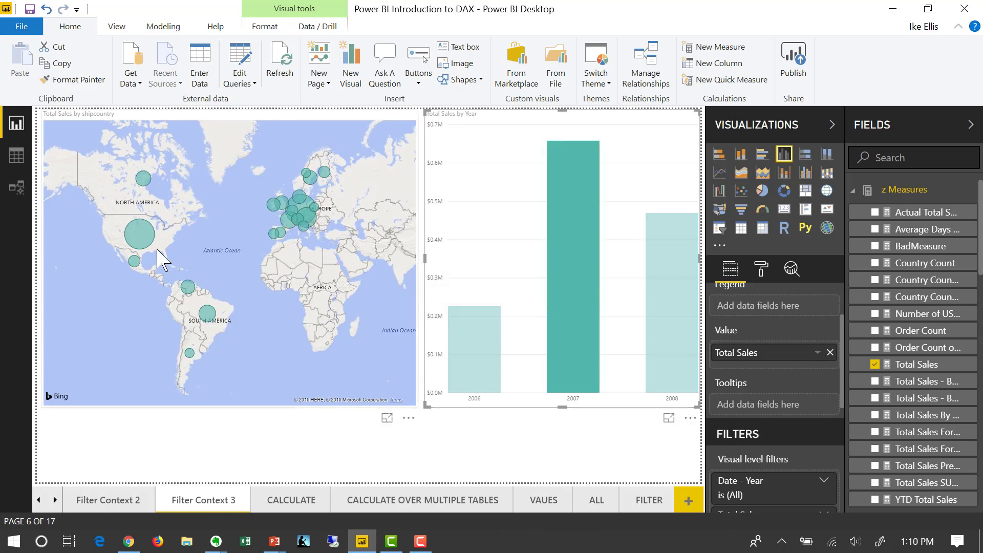
{"action": "mouse_move", "coordinate": [140, 246]}
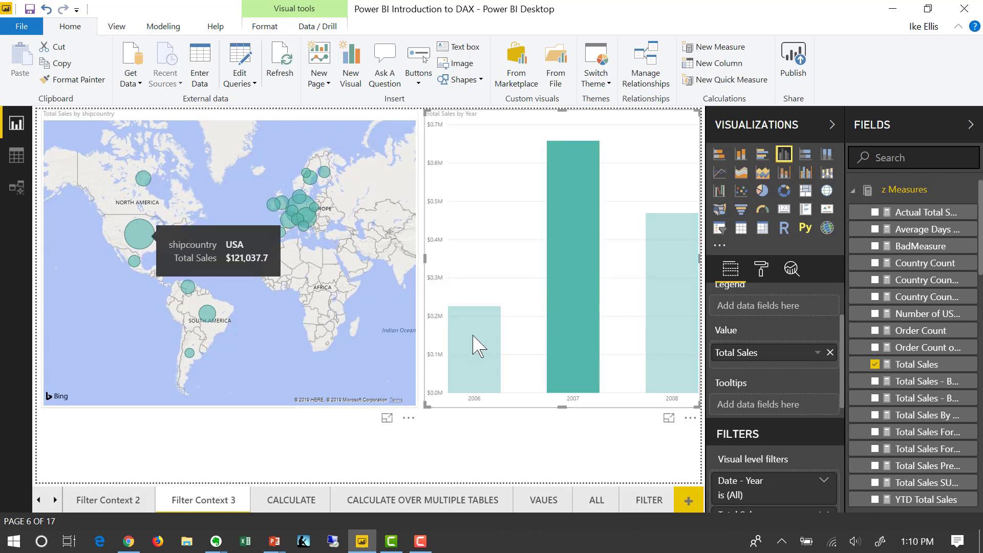
{"action": "left_click", "coordinate": [491, 356]}
{"action": "mouse_move", "coordinate": [148, 264]}
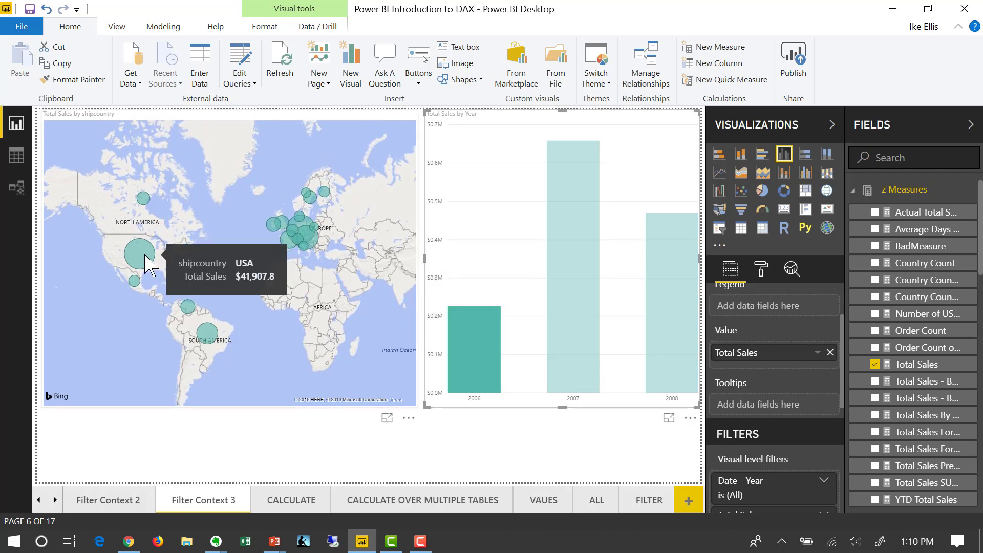